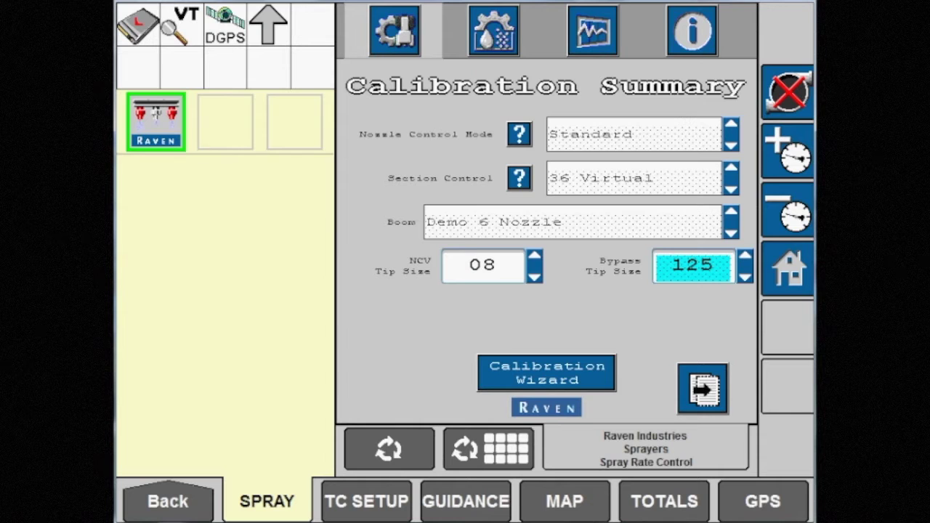
# Pause the running BURNDOWN task in the task controller setup.
pyautogui.click(366, 502)
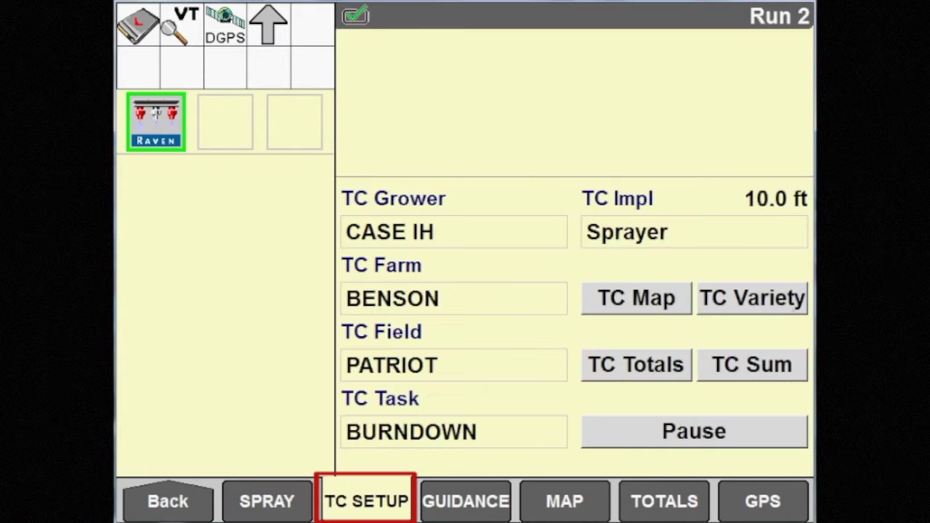
pyautogui.click(694, 432)
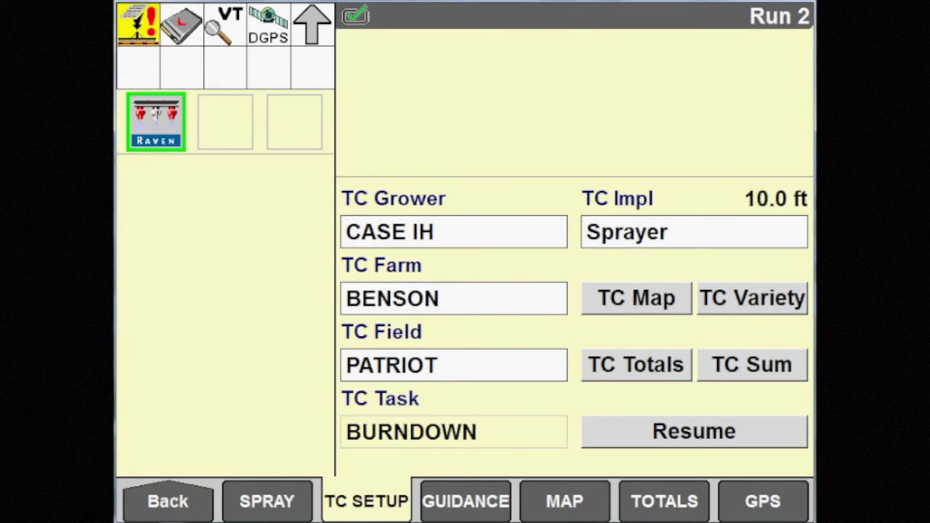
# Set the sprayer's nozzle control mode to ByPass in the calibration summary.
pyautogui.click(266, 501)
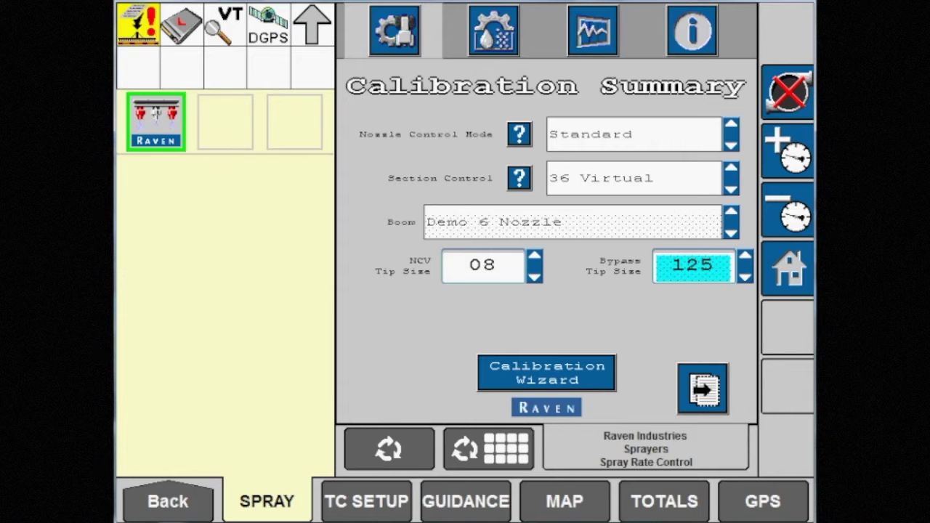
pyautogui.click(634, 134)
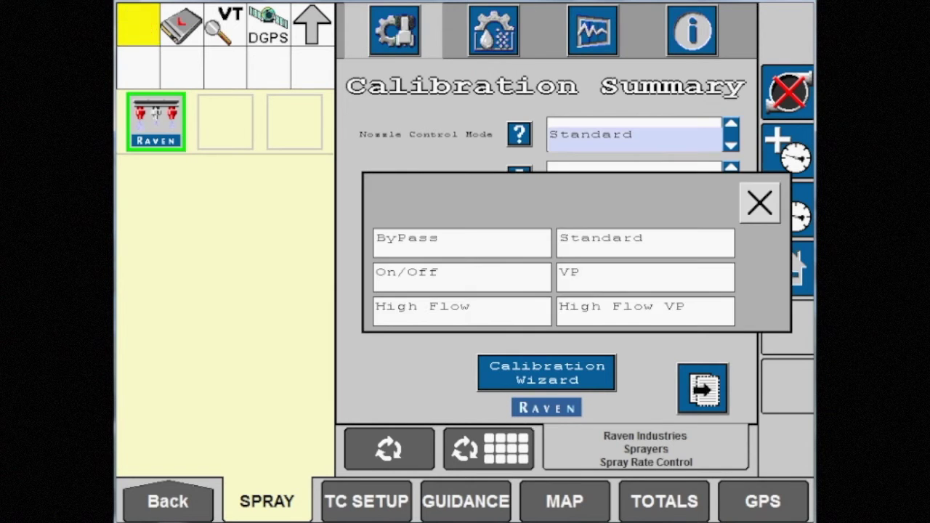
pyautogui.click(431, 241)
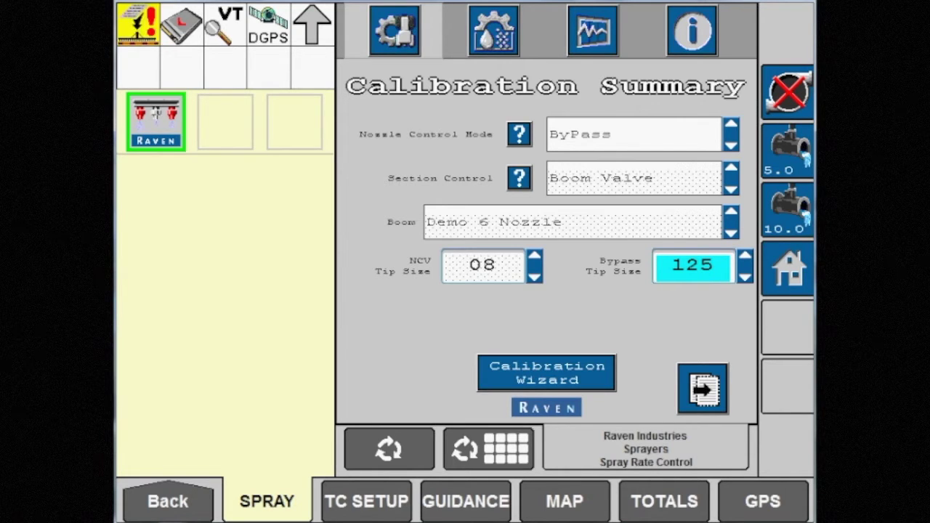
# Review the available bypass tip sizes and the main spray rate screen for ByPass mode.
pyautogui.click(693, 266)
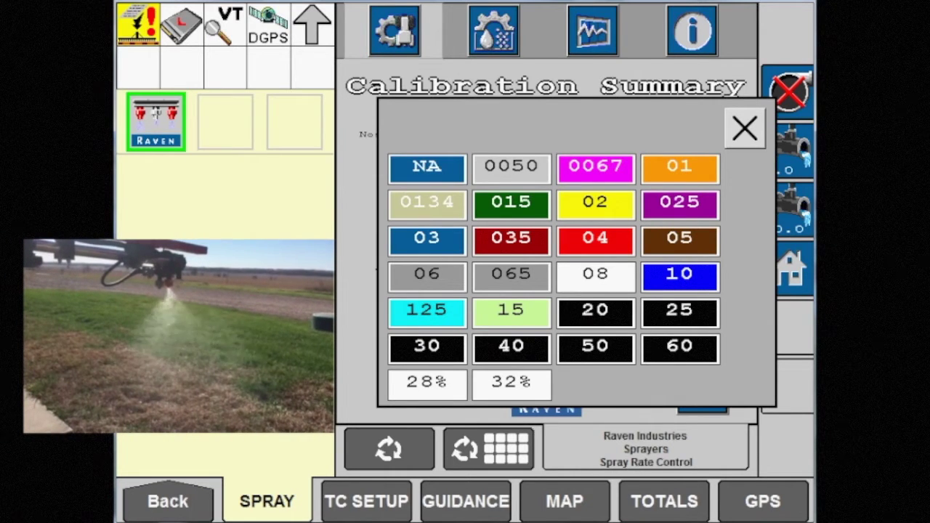
pyautogui.click(745, 129)
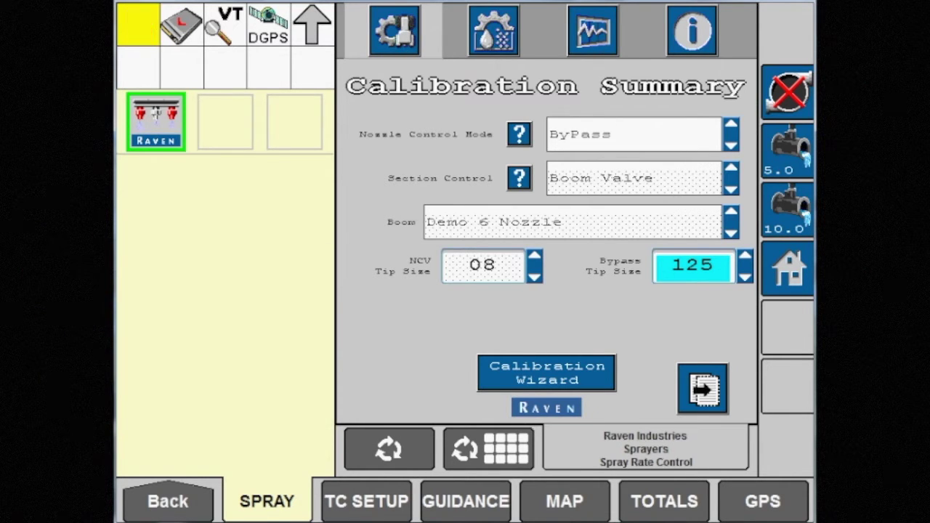
pyautogui.click(788, 385)
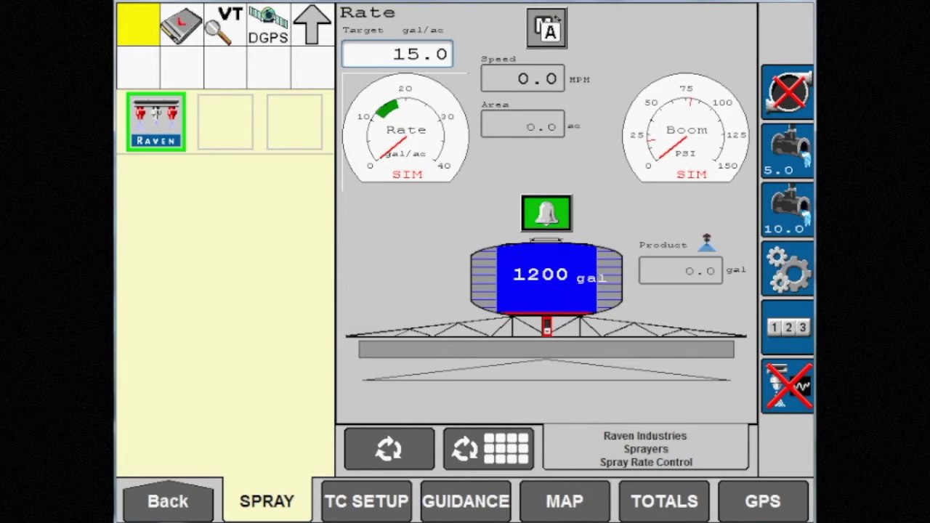
pyautogui.click(788, 268)
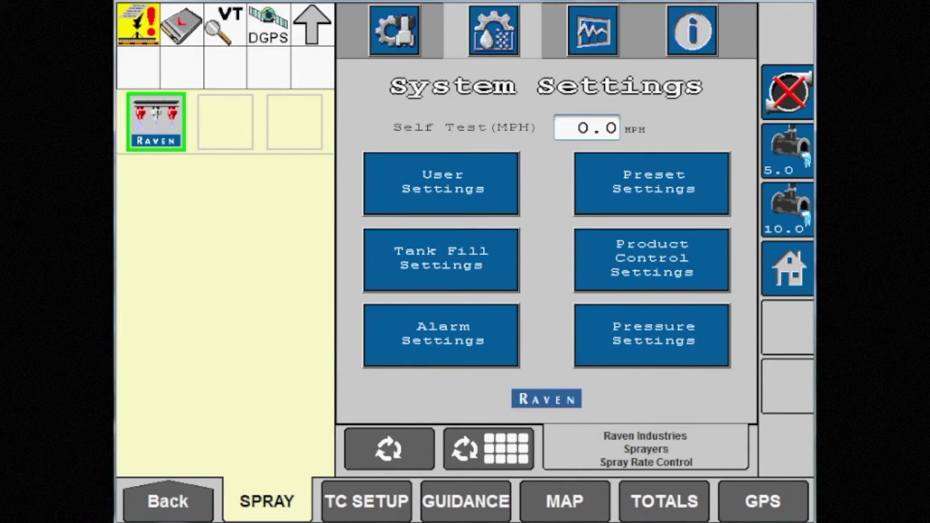
pyautogui.click(395, 31)
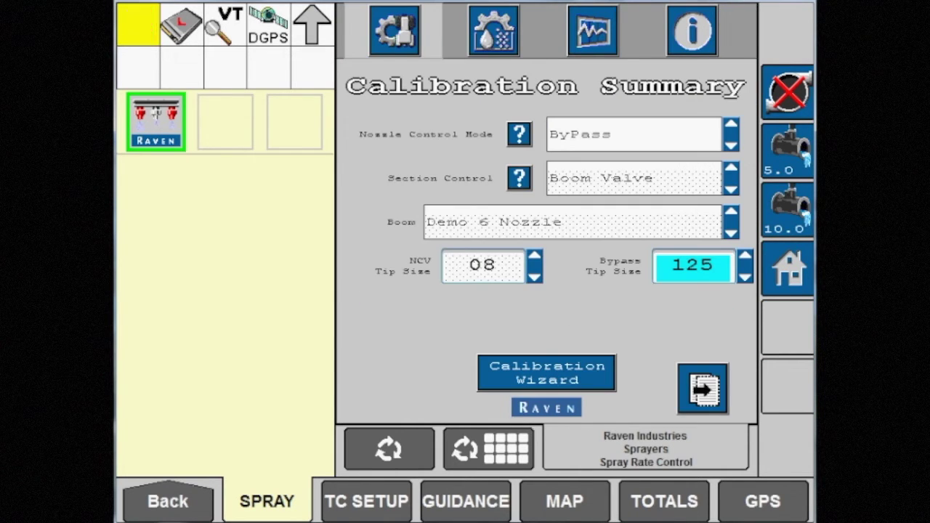
# Set the nozzle control mode to Standard and review the section control choices.
pyautogui.click(635, 134)
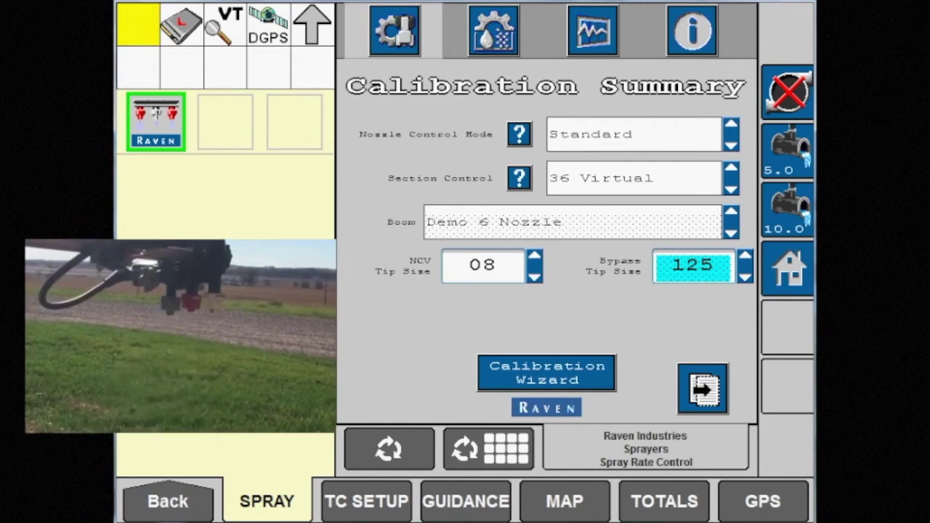
pyautogui.click(634, 178)
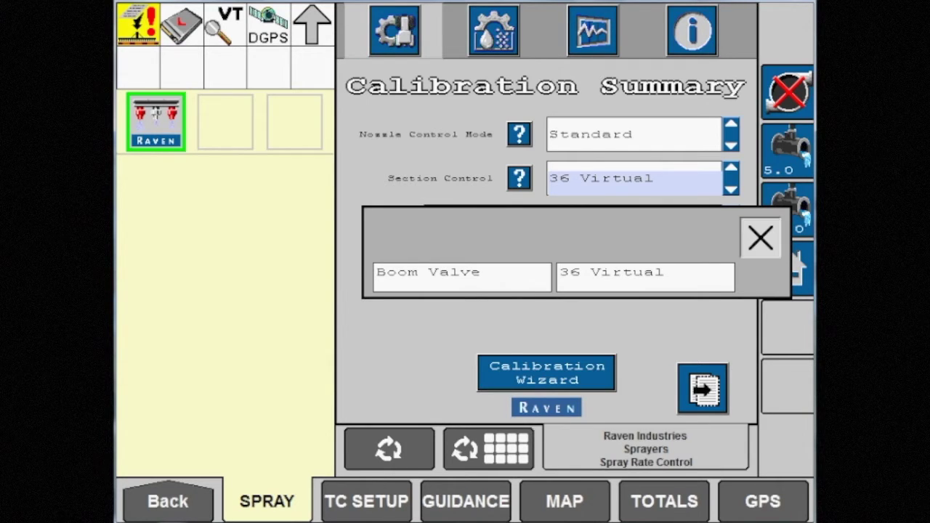
pyautogui.click(760, 238)
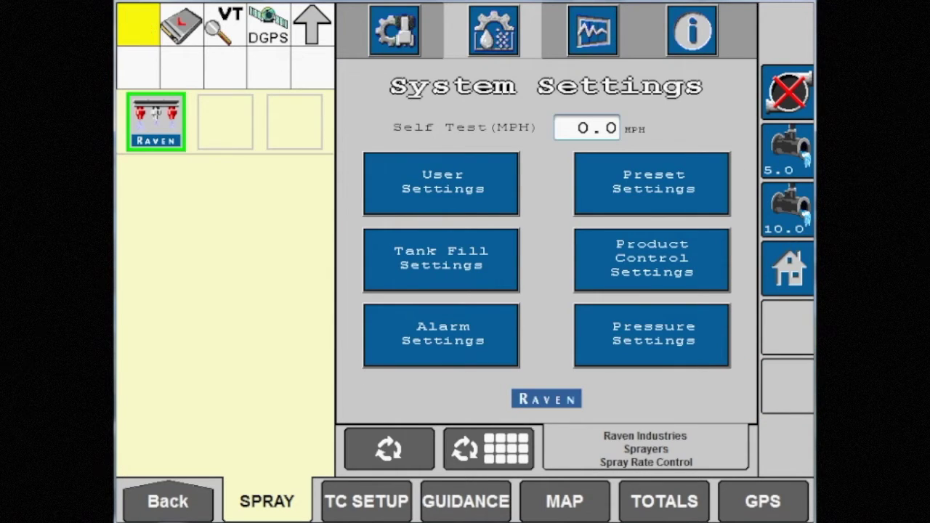
# Set the nozzle control mode to On/Off in the calibration summary and review its section control choices.
pyautogui.click(394, 31)
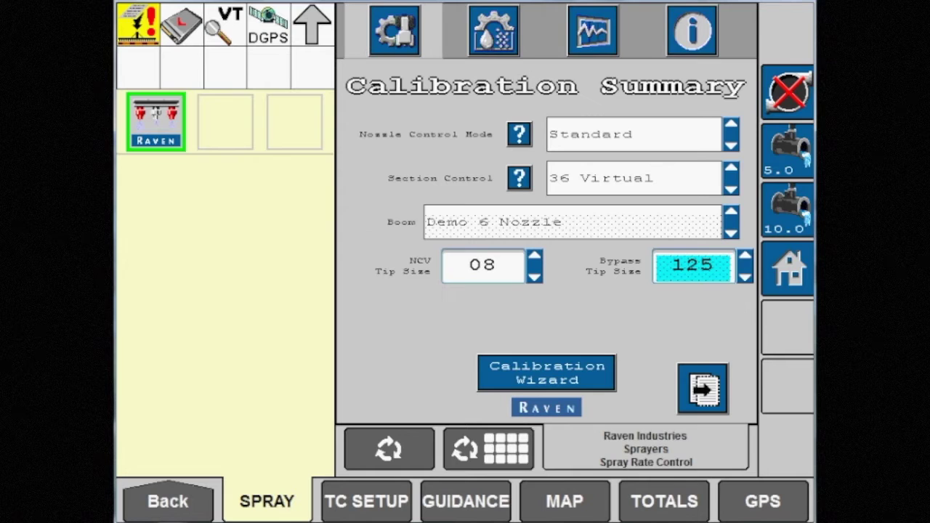
pyautogui.click(633, 134)
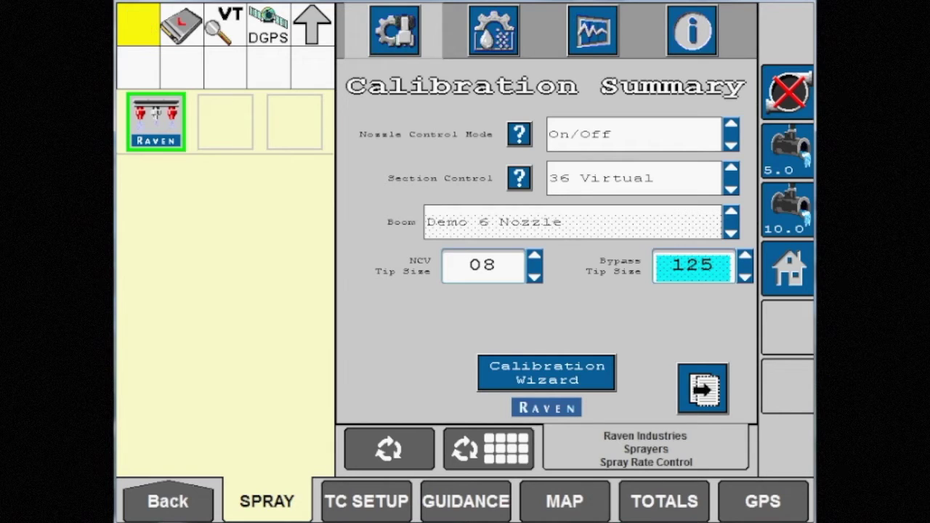
pyautogui.click(634, 178)
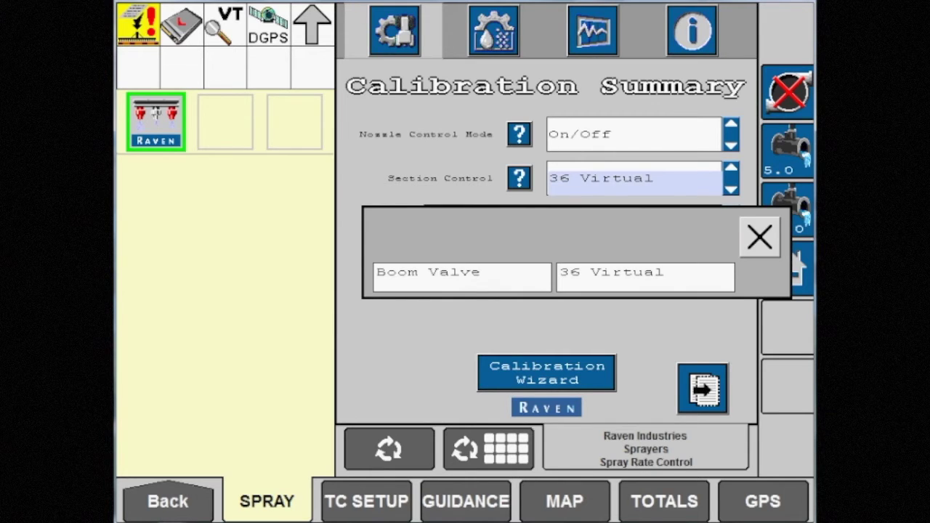
pyautogui.click(759, 237)
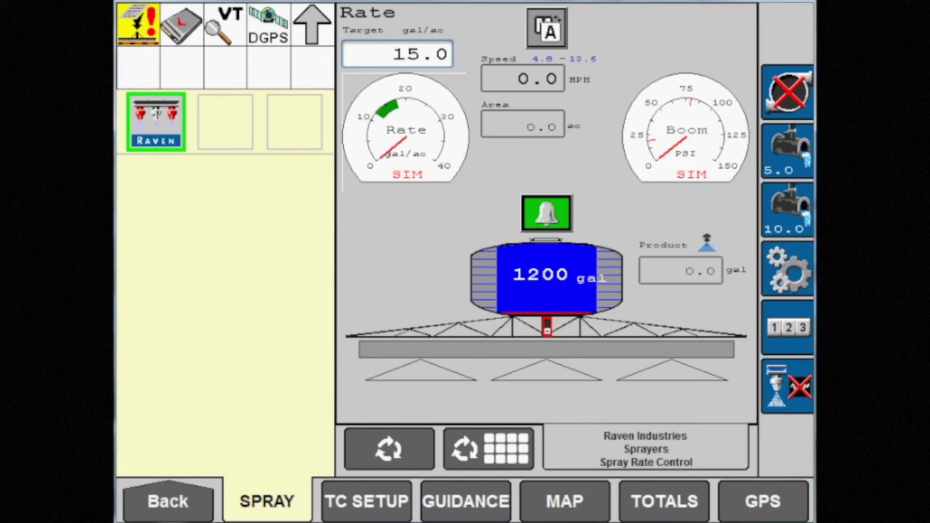
# Set the nozzle control mode to VP and review its section control and NCV tip size choices.
pyautogui.click(788, 268)
pyautogui.click(395, 31)
pyautogui.click(635, 135)
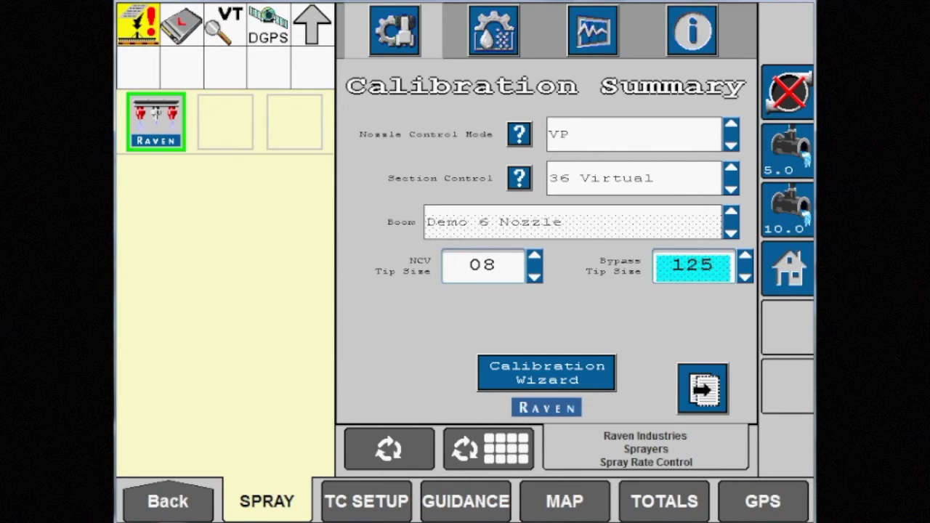
pyautogui.click(634, 178)
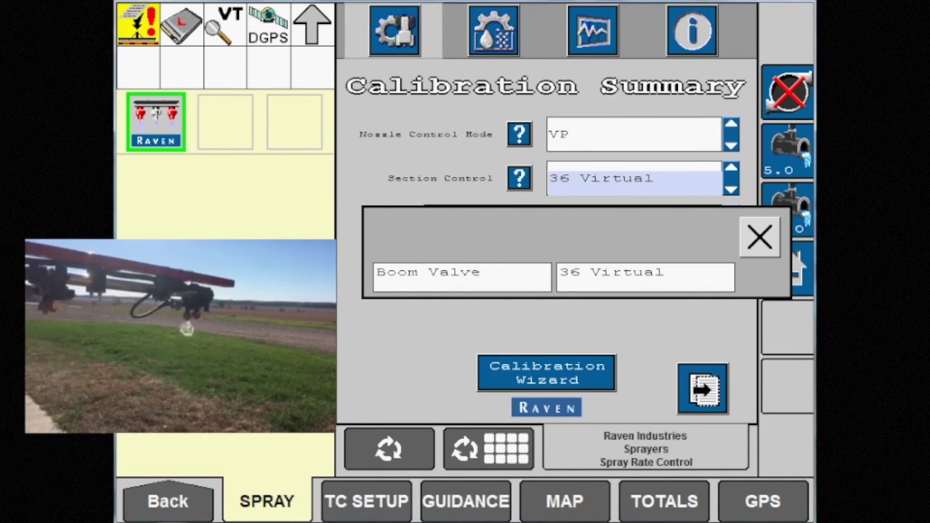
pyautogui.click(759, 237)
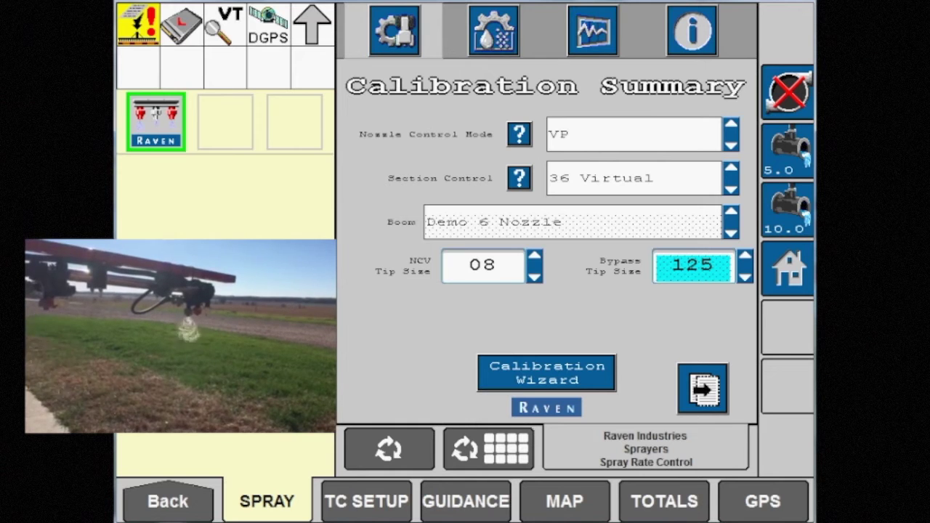
pyautogui.click(483, 266)
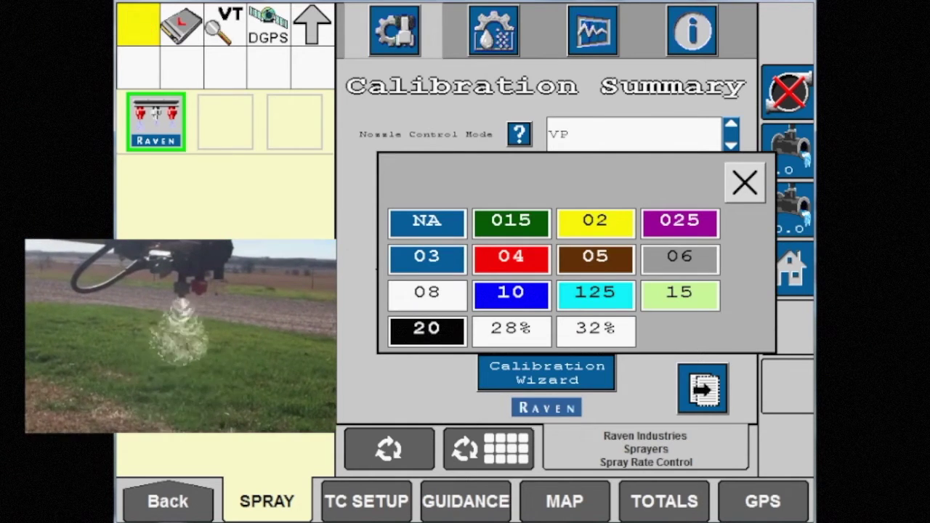
pyautogui.click(744, 182)
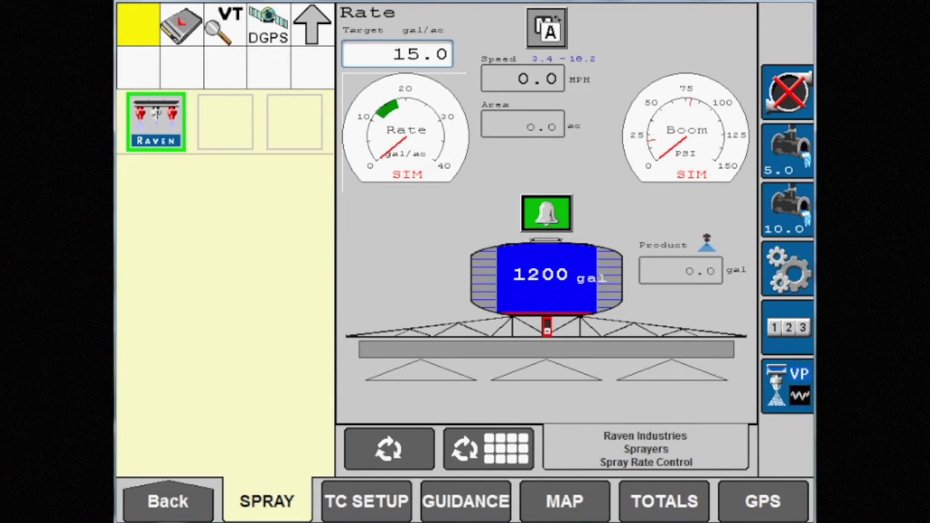
# Set the nozzle control mode to High Flow and review the NCV and bypass tip size choices.
pyautogui.click(789, 269)
pyautogui.click(395, 30)
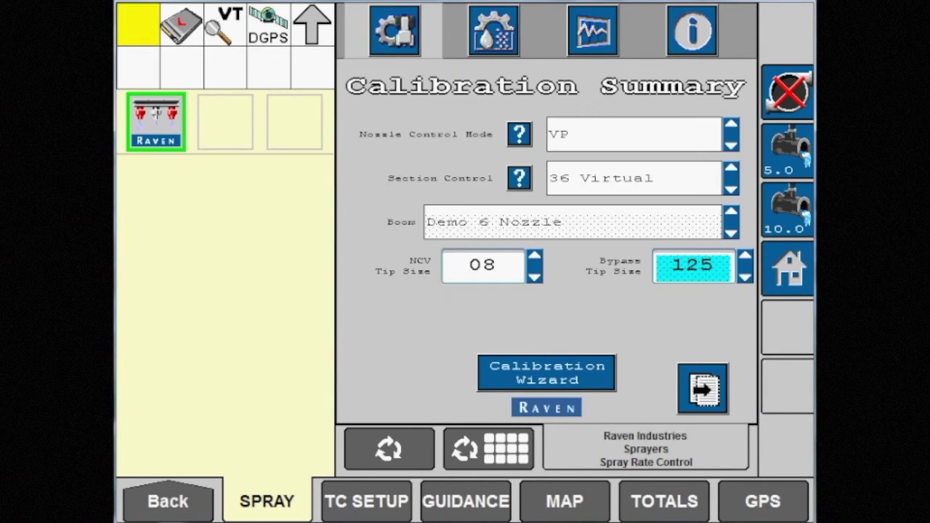
pyautogui.click(633, 134)
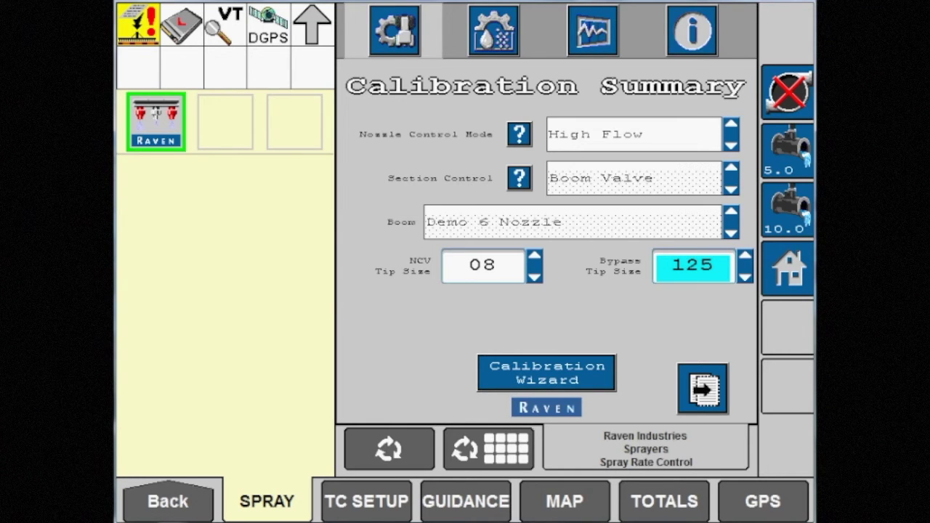
pyautogui.click(693, 266)
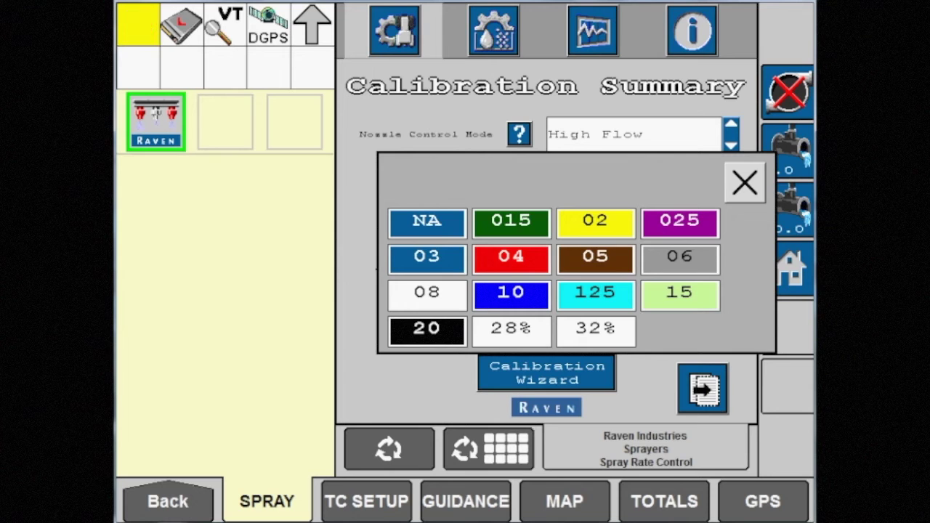
pyautogui.click(595, 294)
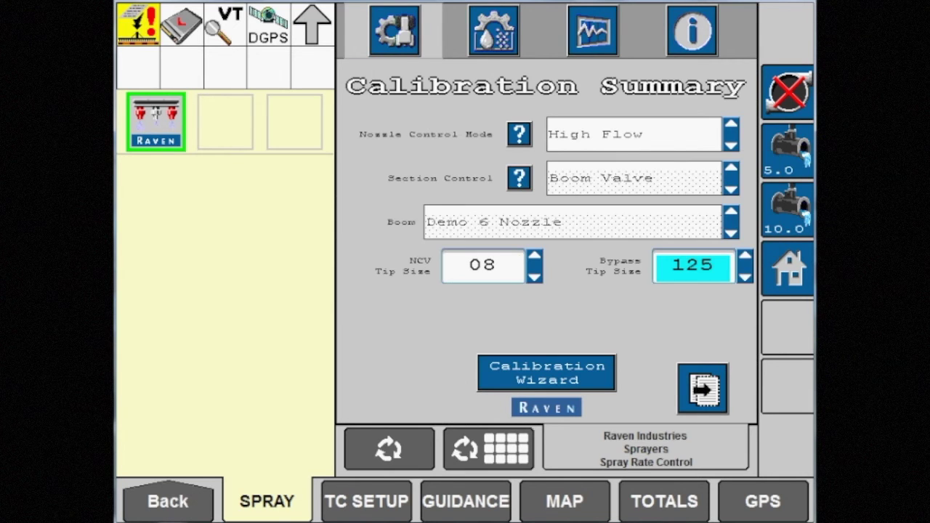
pyautogui.click(693, 265)
pyautogui.click(744, 127)
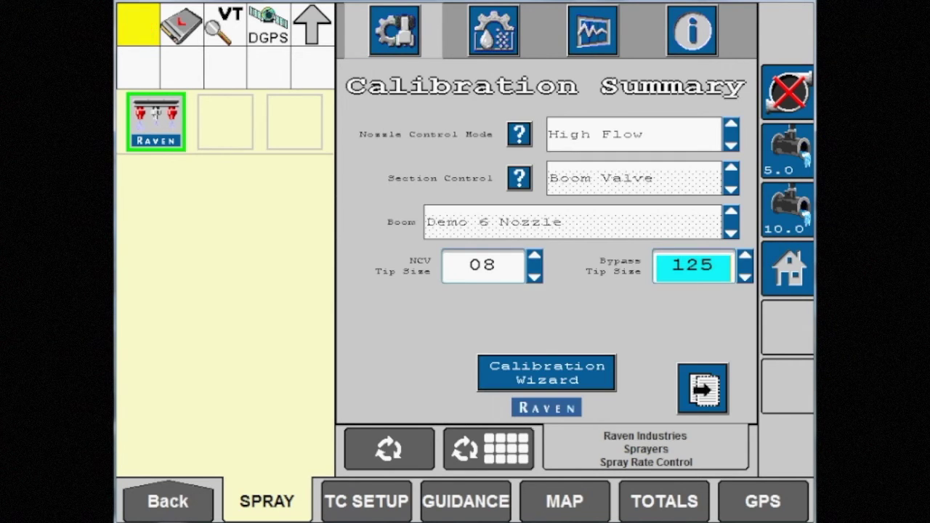
# Check the main spray rate screen for High Flow, and set the nozzle control mode to High Flow VP.
pyautogui.click(787, 268)
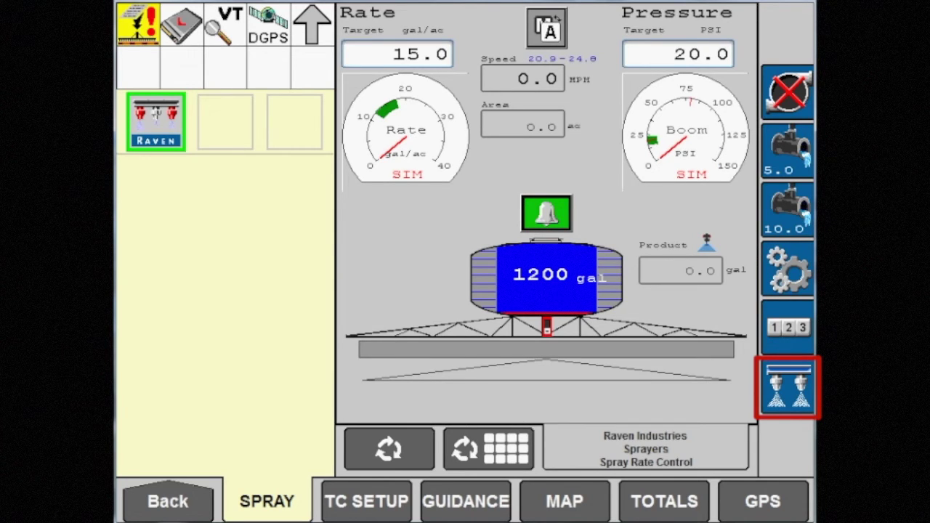
pyautogui.click(789, 268)
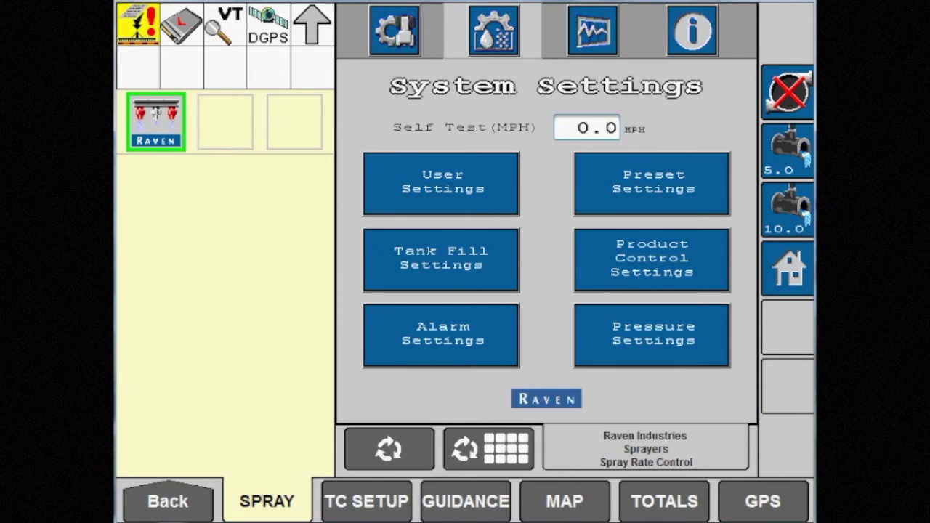
pyautogui.click(394, 30)
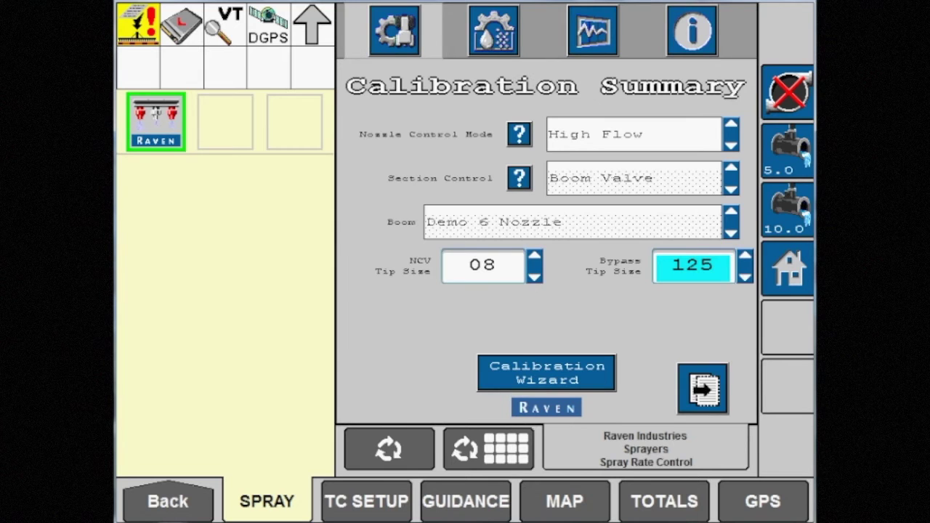
pyautogui.click(633, 134)
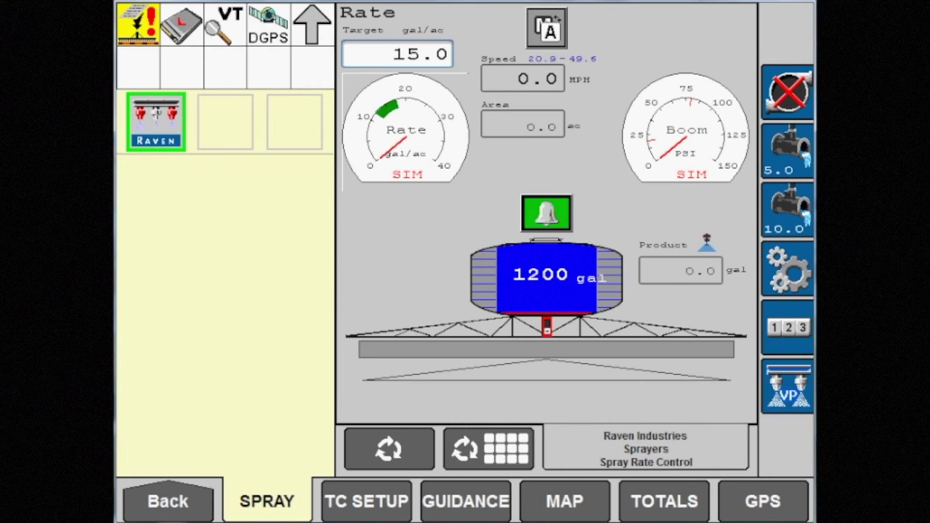
pyautogui.click(788, 389)
# Select Sprayer as the task controller implement and resume the BURNDOWN task.
pyautogui.click(366, 502)
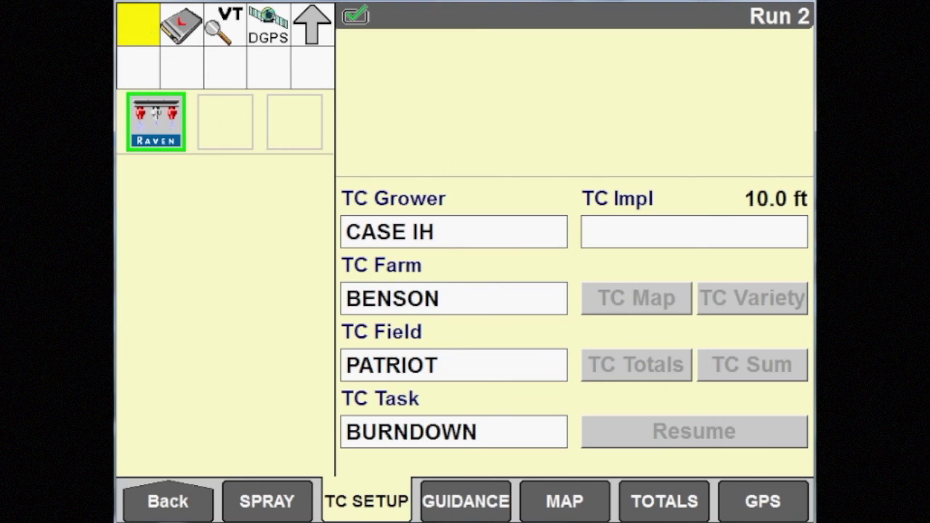
pyautogui.click(693, 232)
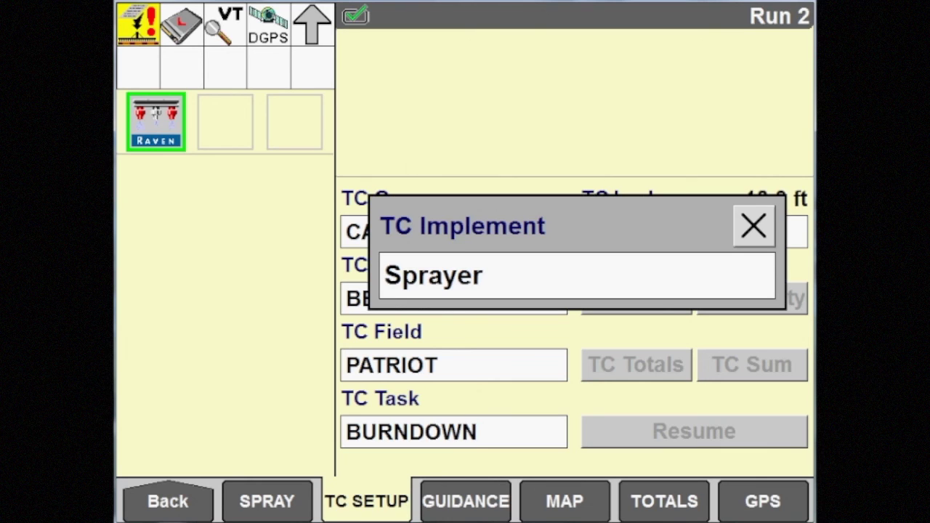
pyautogui.click(577, 275)
pyautogui.click(694, 432)
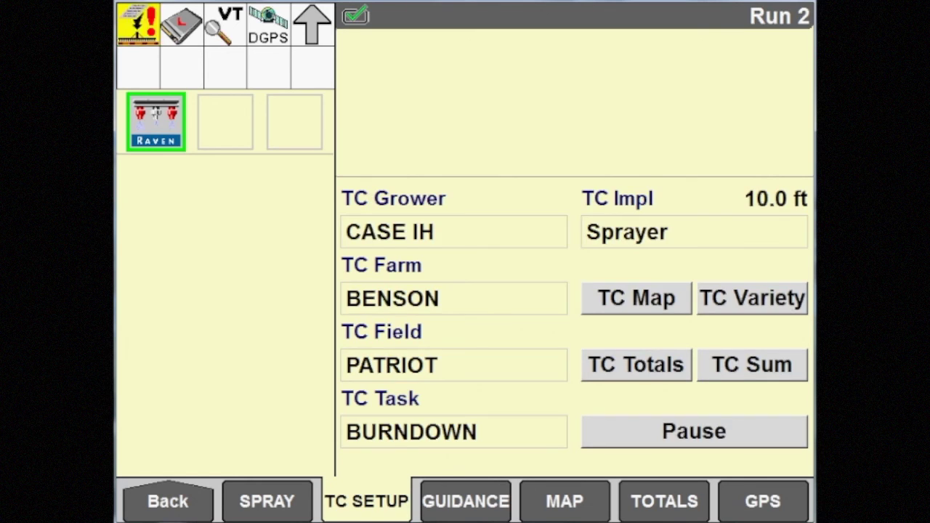